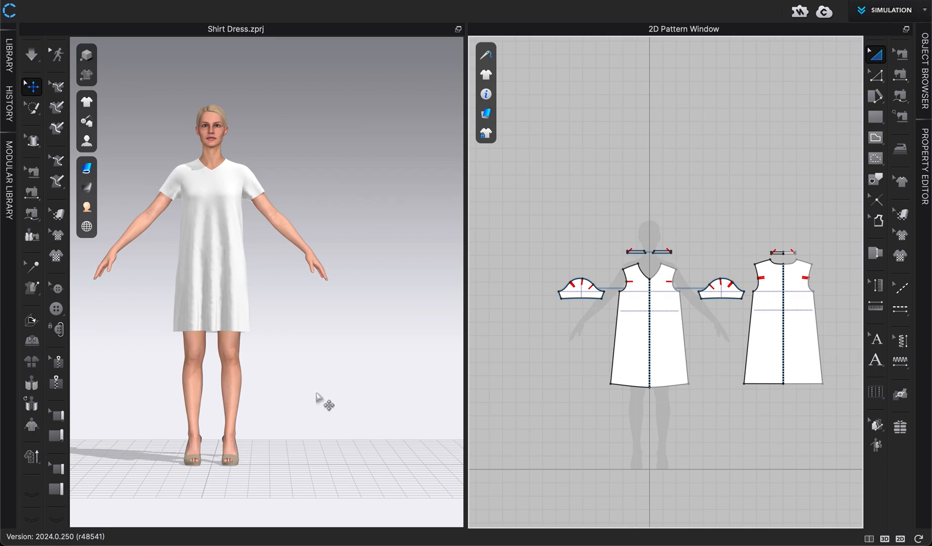
Add Female_T-shirt.zpac from the library with an X translation of 2.0 m, maintaining the current avatar's size and pose.
{"action": "left_click", "coordinate": [8, 54]}
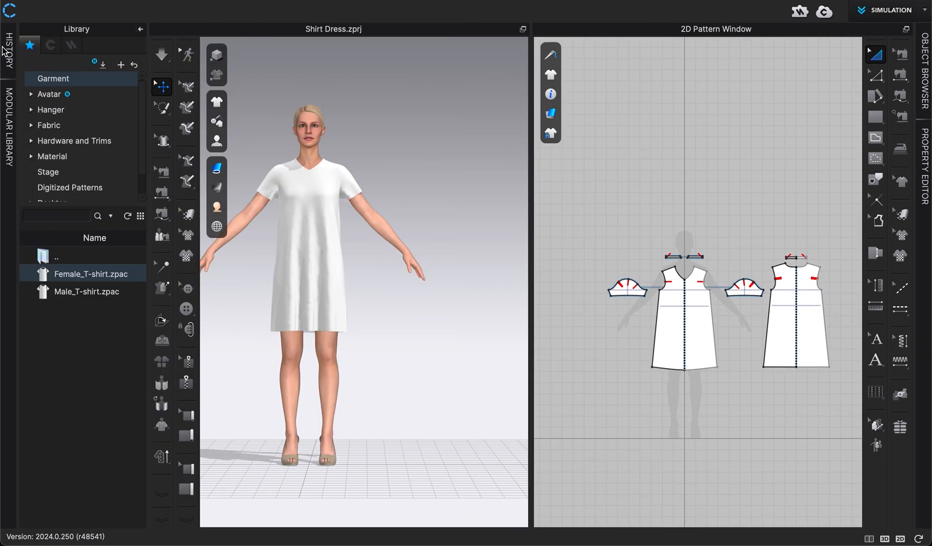
{"action": "mouse_move", "coordinate": [60, 279]}
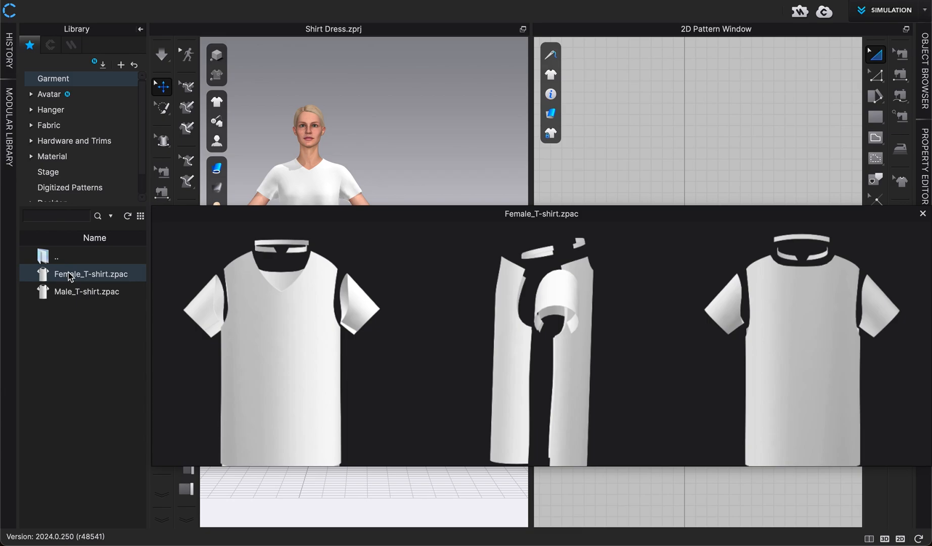
{"action": "right_click", "coordinate": [68, 271]}
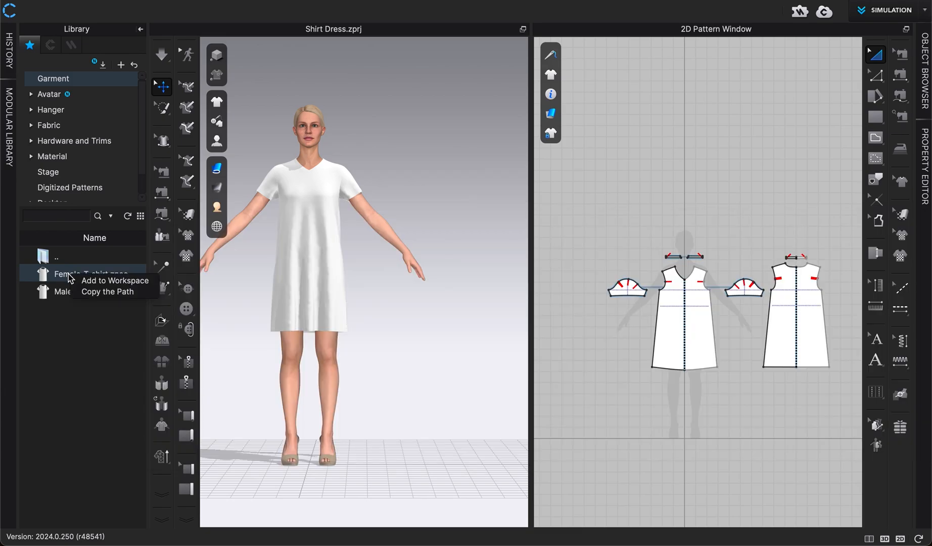
{"action": "left_click", "coordinate": [100, 282]}
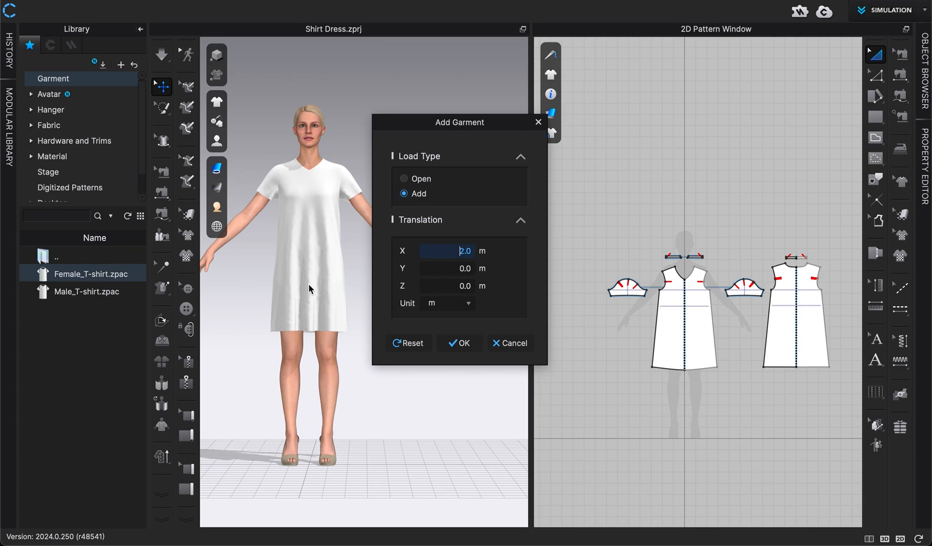
{"action": "left_click", "coordinate": [463, 250]}
{"action": "left_click", "coordinate": [463, 345]}
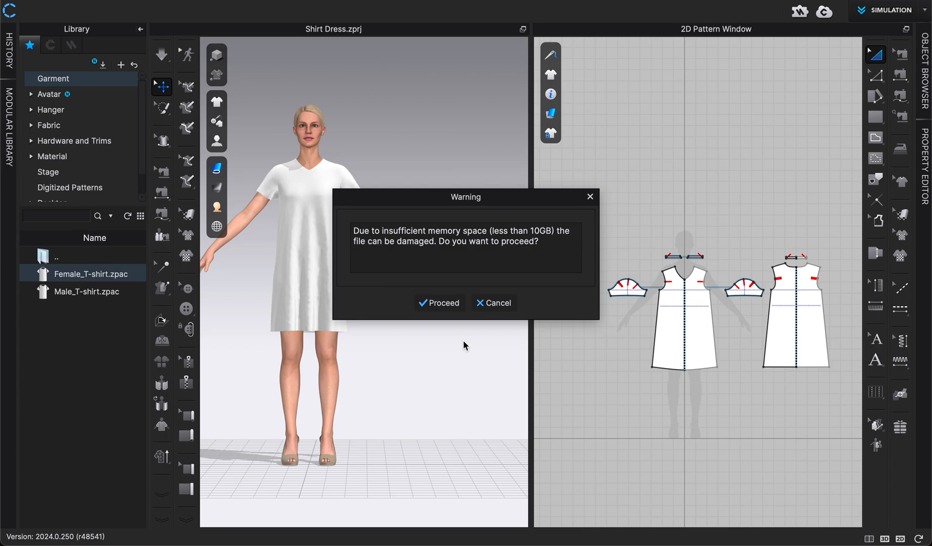
{"action": "left_click", "coordinate": [439, 302]}
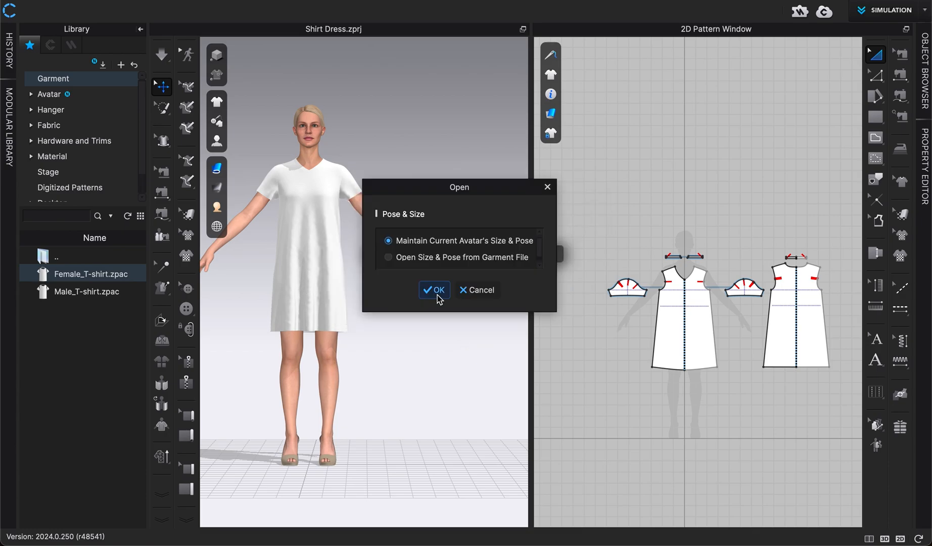
{"action": "left_click", "coordinate": [438, 295]}
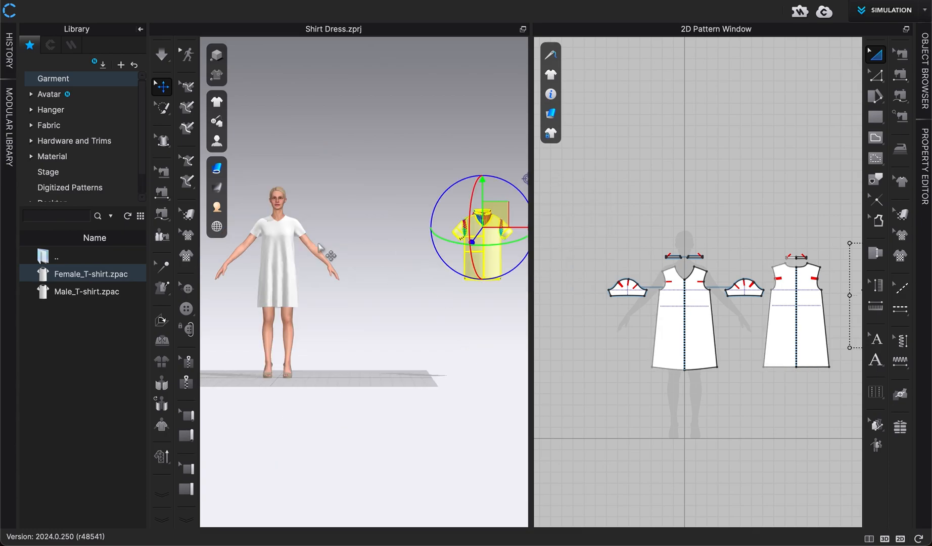
Add the Female_V2 avatar FV2_Feifei.avt with an X translation of 2 m, maintaining the current avatar's size and pose.
{"action": "left_click", "coordinate": [52, 96]}
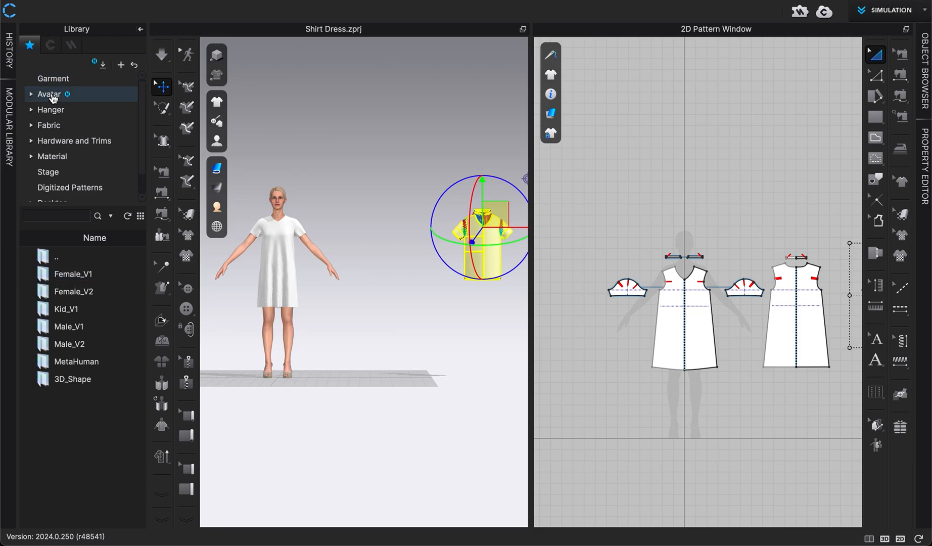
{"action": "double_click", "coordinate": [72, 295]}
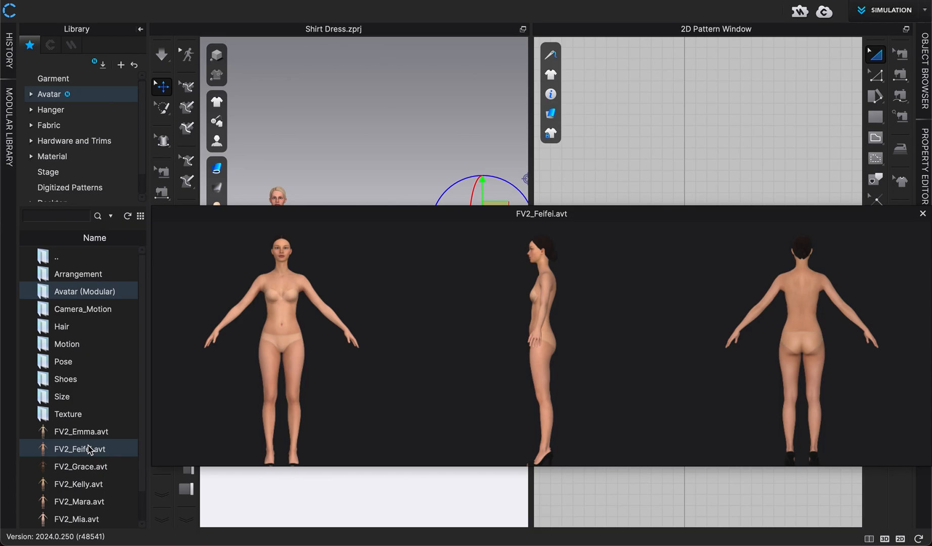
{"action": "right_click", "coordinate": [89, 448]}
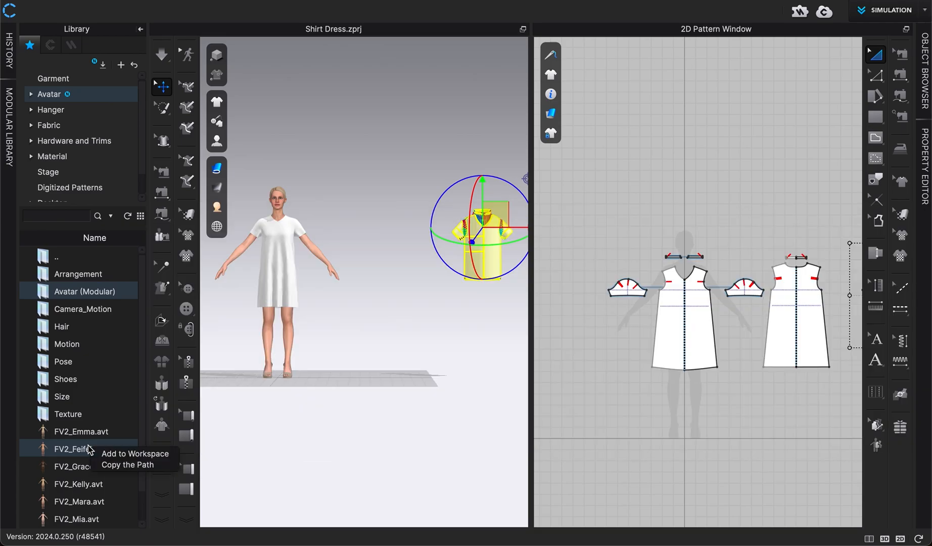
{"action": "left_click", "coordinate": [115, 453]}
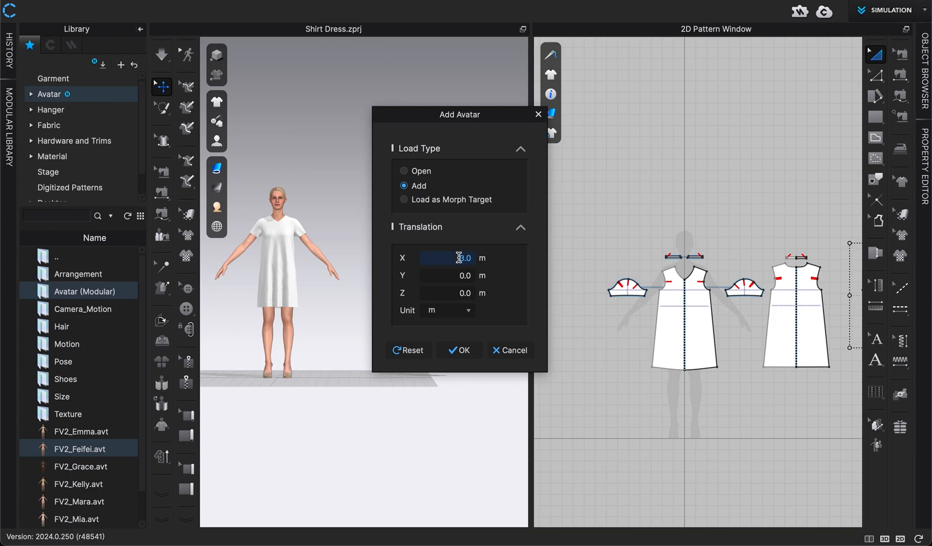
{"action": "left_click_drag", "start_coordinate": [456, 258], "coordinate": [477, 259]}
{"action": "key", "text": "BackSpace"}
{"action": "type", "text": "2"}
{"action": "left_click", "coordinate": [469, 360]}
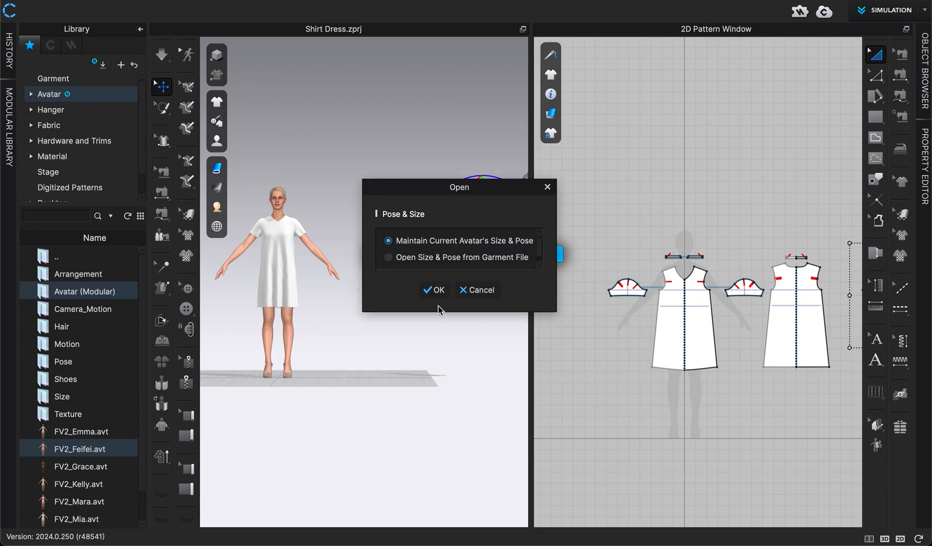
{"action": "left_click", "coordinate": [435, 293]}
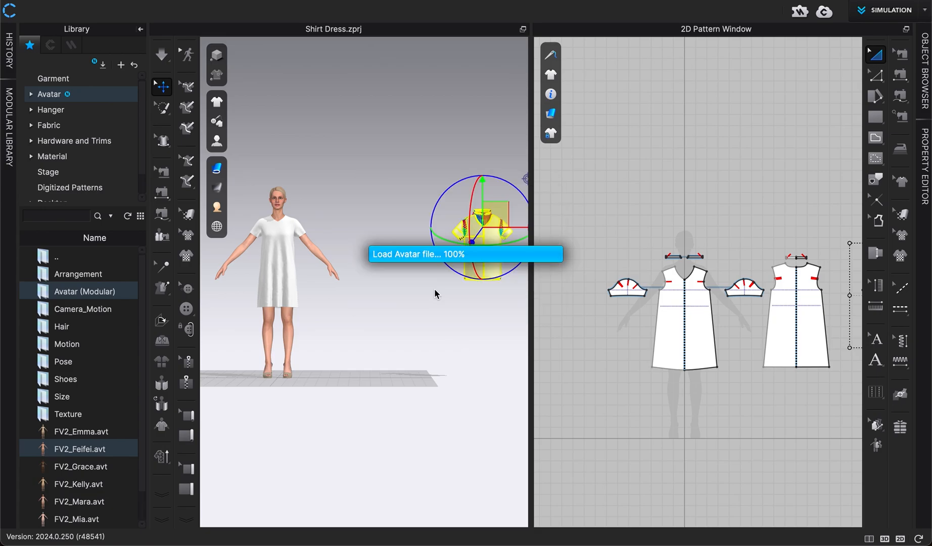
{"action": "left_click", "coordinate": [492, 163]}
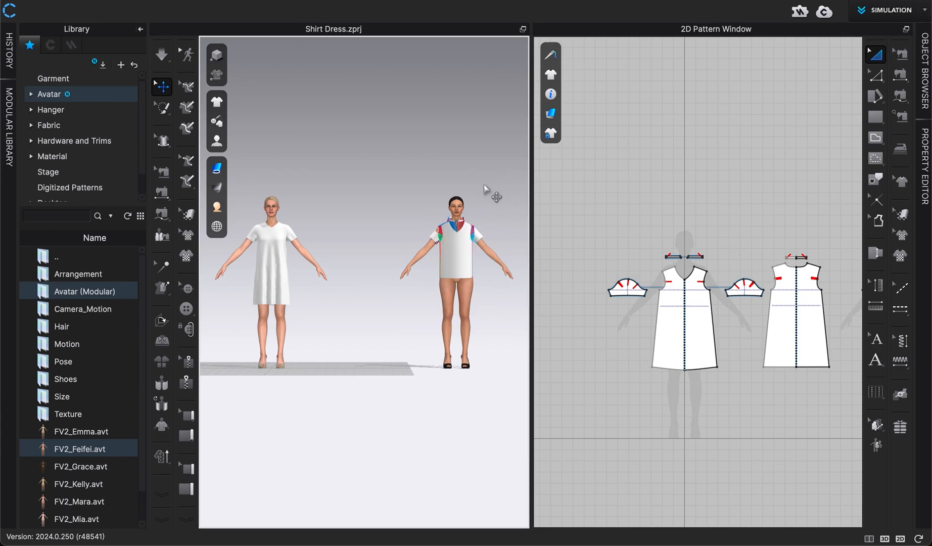
Simulate the T-shirt so it drapes on the added avatar, hide the library, and stop the simulation.
{"action": "key", "text": "space"}
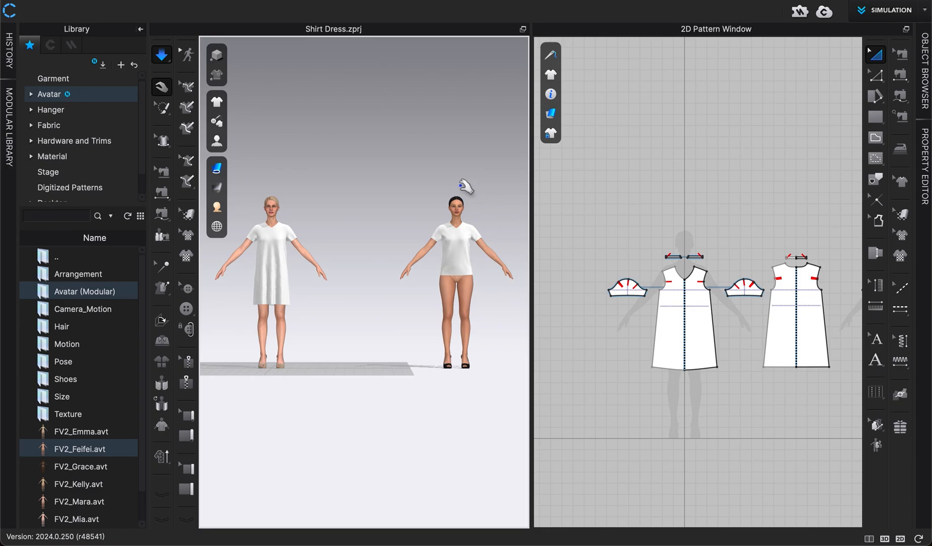
{"action": "left_click", "coordinate": [140, 30]}
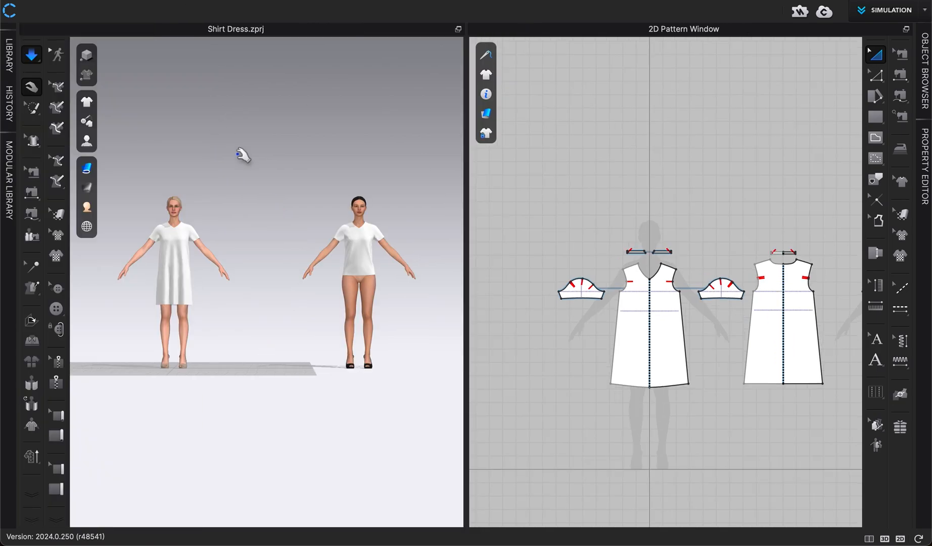
{"action": "scroll", "coordinate": [270, 204], "scroll_direction": "up", "scroll_amount": 5}
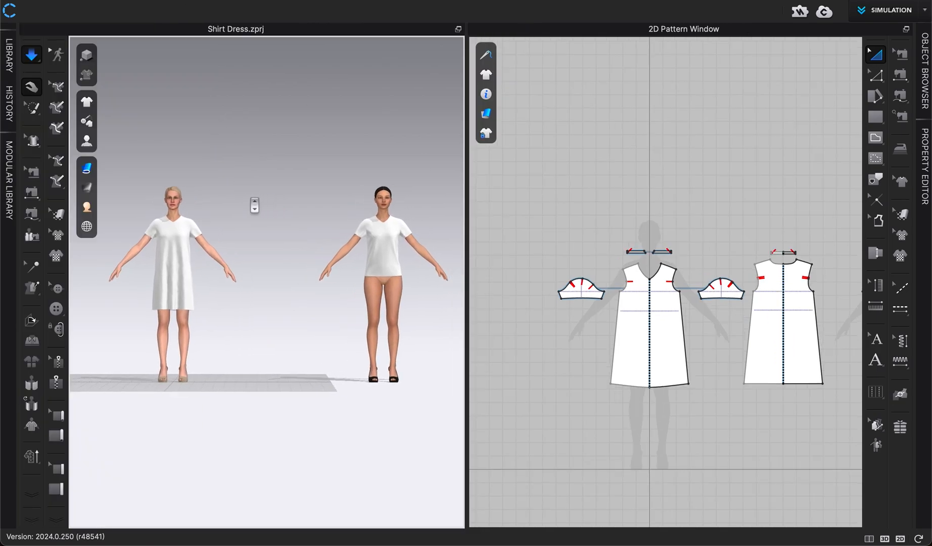
{"action": "key", "text": "space"}
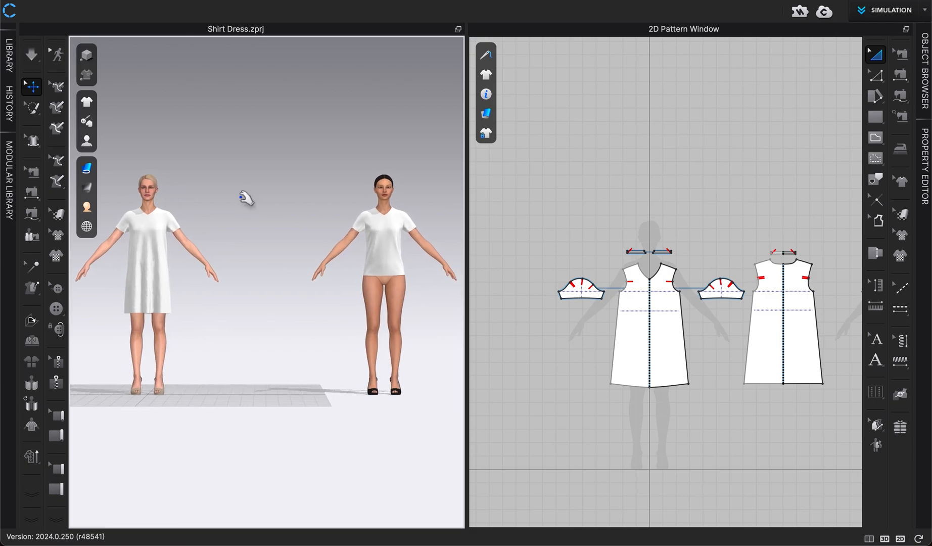
{"action": "right_click", "coordinate": [385, 195]}
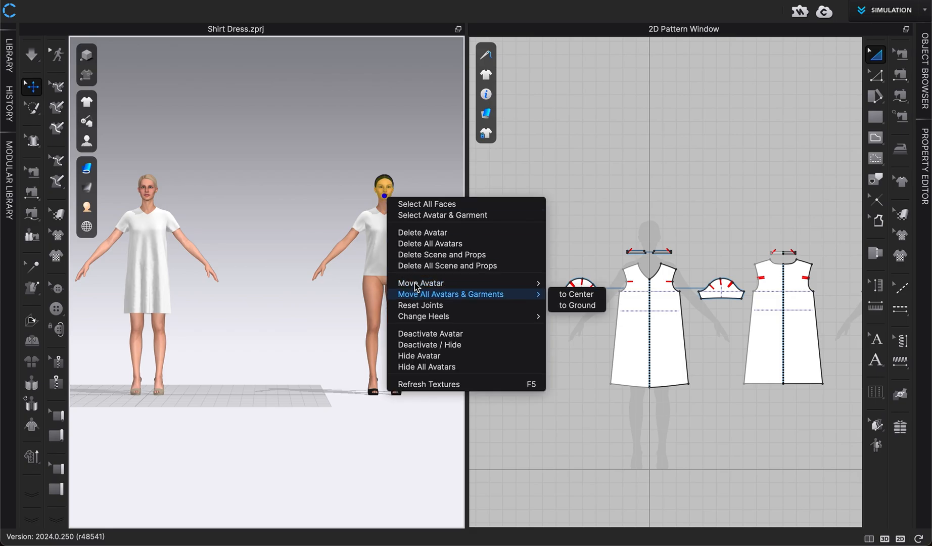
{"action": "mouse_move", "coordinate": [426, 284]}
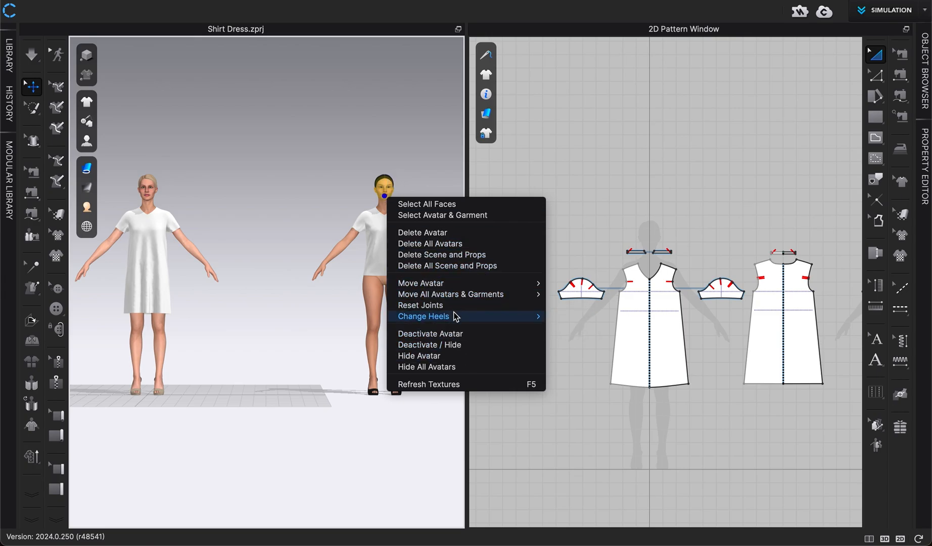
{"action": "mouse_move", "coordinate": [461, 279]}
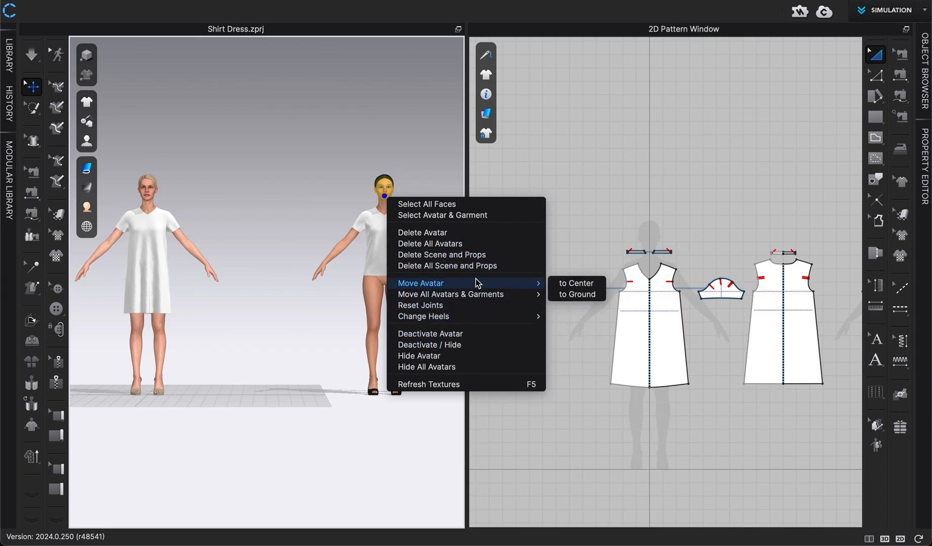
{"action": "mouse_move", "coordinate": [474, 294]}
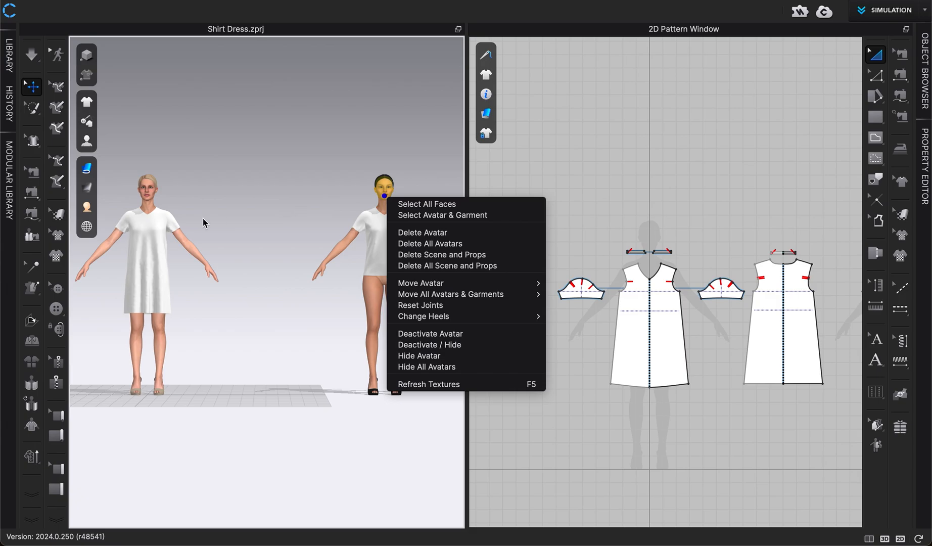
Delete the blonde avatar and all the pattern pieces of its shirt dress.
{"action": "right_click", "coordinate": [150, 195]}
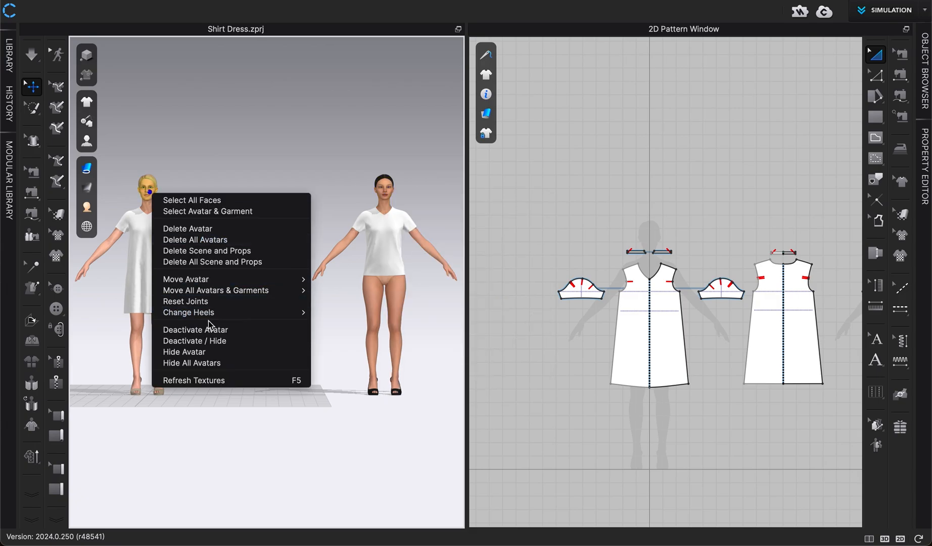
{"action": "mouse_move", "coordinate": [191, 308]}
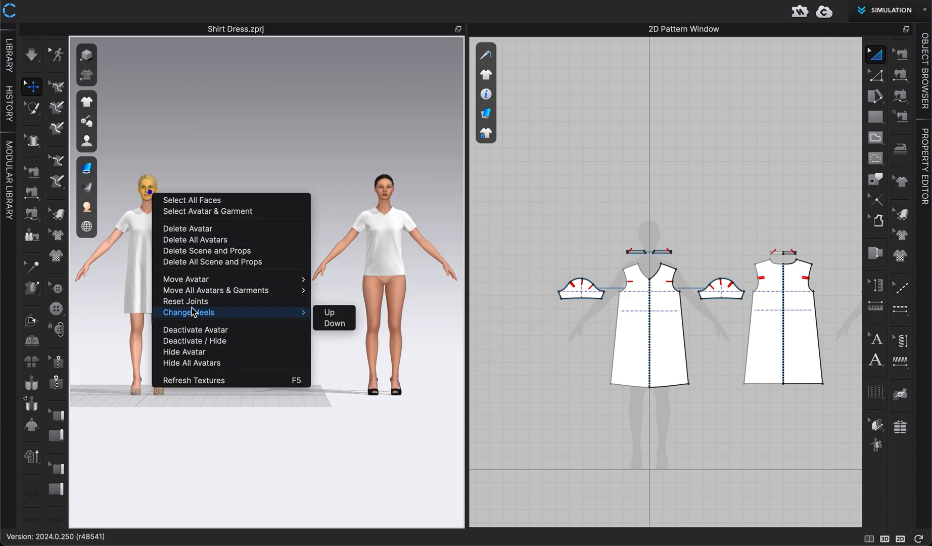
{"action": "left_click", "coordinate": [202, 230]}
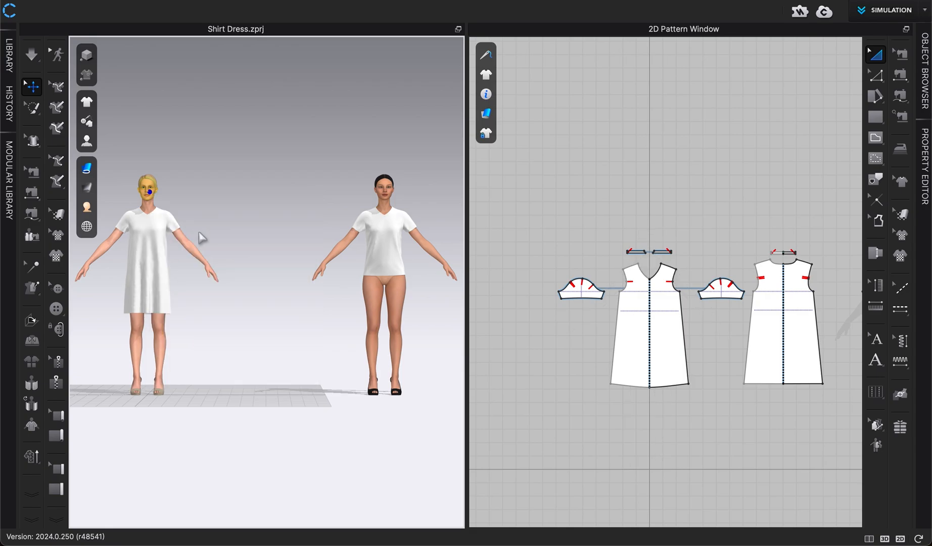
{"action": "left_click_drag", "start_coordinate": [533, 220], "coordinate": [857, 437]}
{"action": "key", "text": "Delete"}
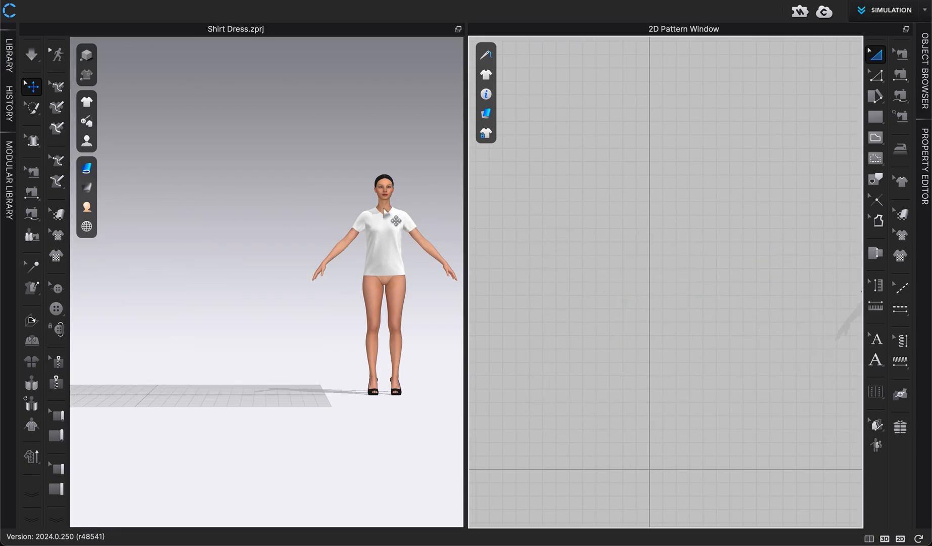
Move all avatars and garments to the center and show the result in front view.
{"action": "right_click", "coordinate": [388, 199]}
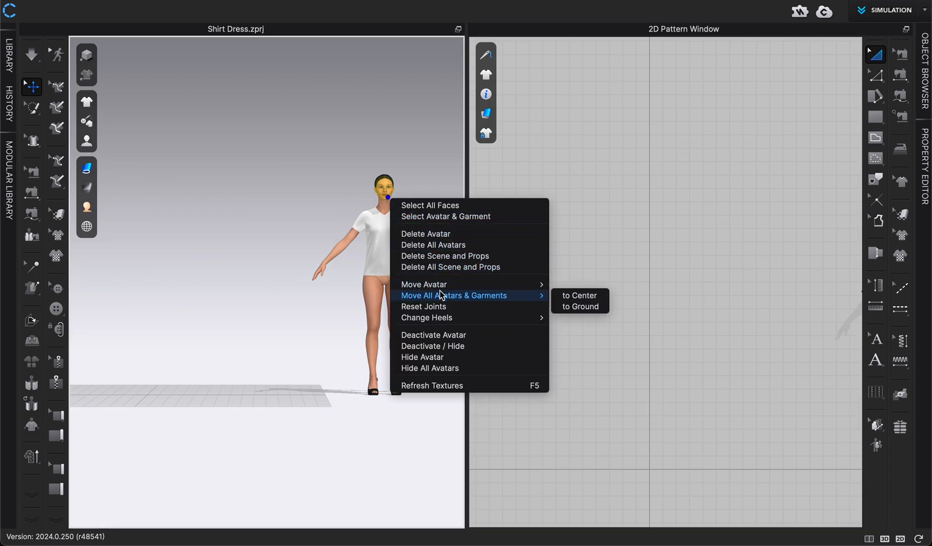
{"action": "left_click", "coordinate": [575, 298]}
{"action": "left_click", "coordinate": [298, 289]}
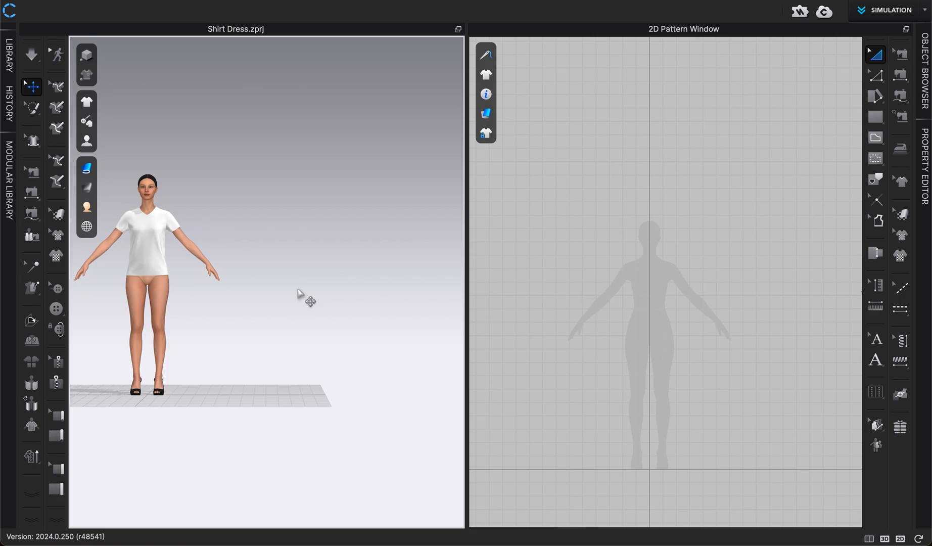
{"action": "key", "text": "2"}
{"action": "scroll", "coordinate": [302, 297], "scroll_direction": "down", "scroll_amount": 3}
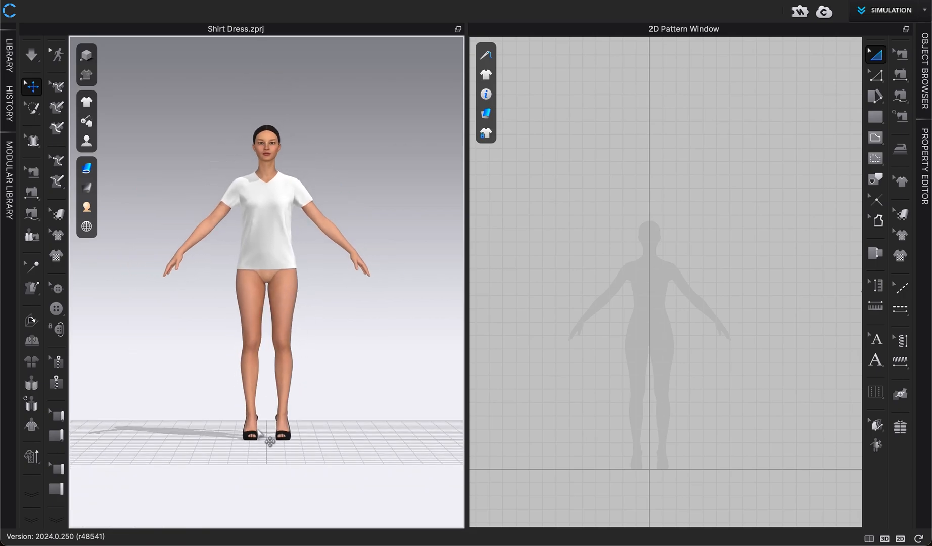
{"action": "scroll", "coordinate": [263, 434], "scroll_direction": "down", "scroll_amount": 1}
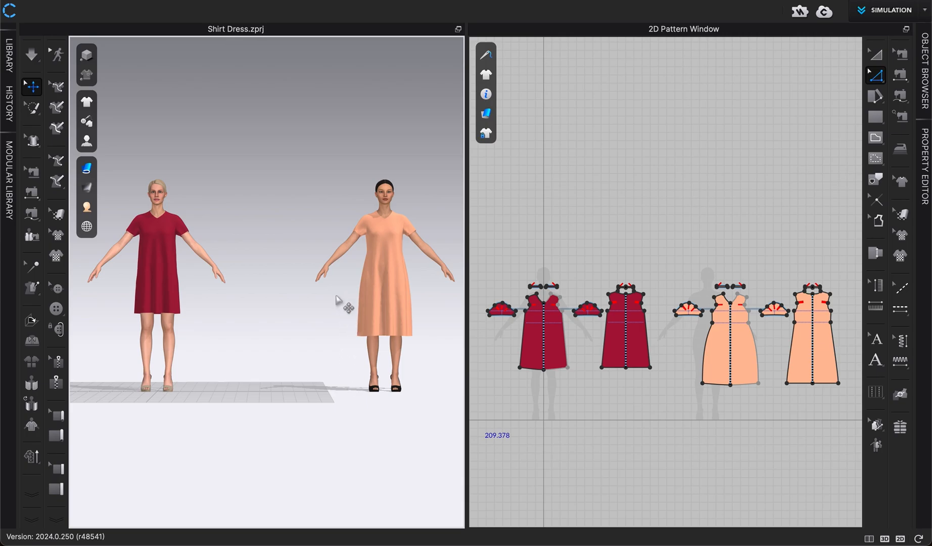
Select the dark-haired avatar together with its peach dress and move both slightly forward and toward the blonde avatar.
{"action": "right_click", "coordinate": [386, 195]}
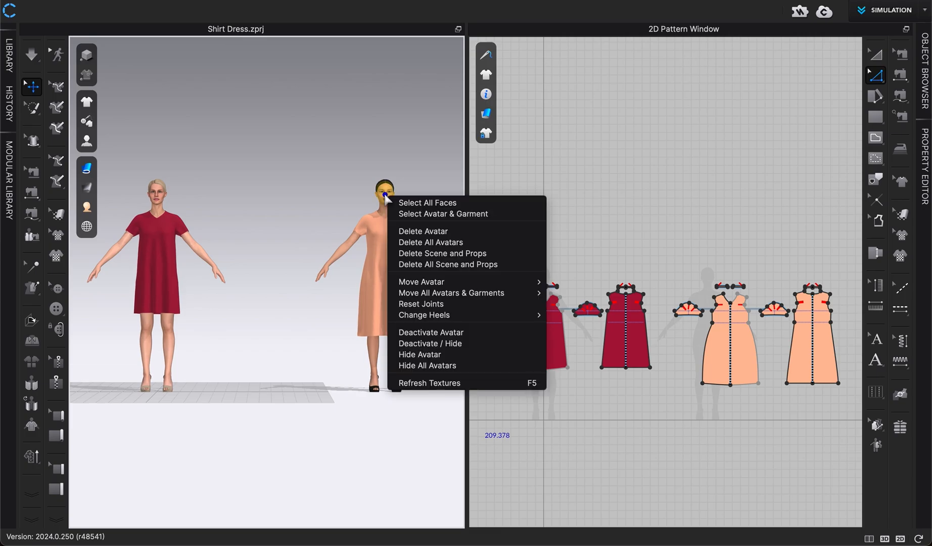
{"action": "mouse_move", "coordinate": [430, 284]}
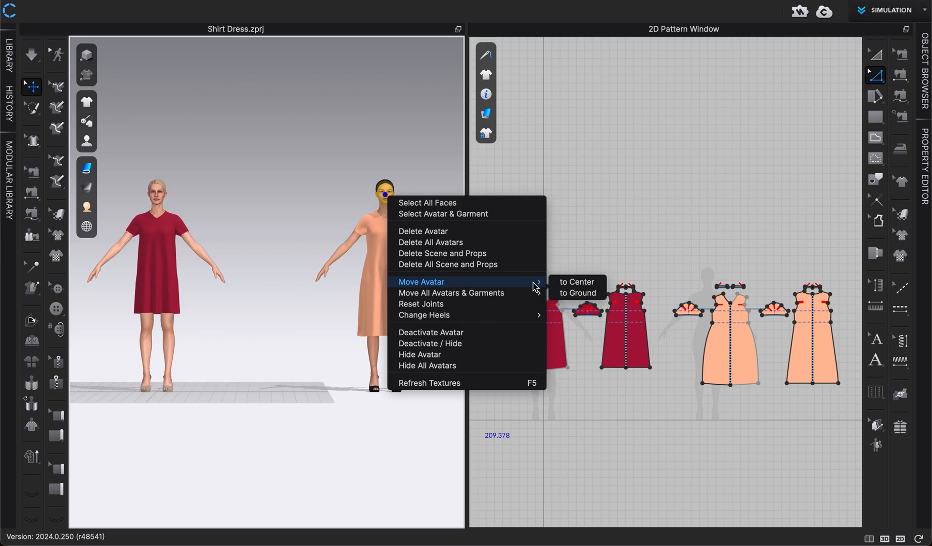
{"action": "right_click", "coordinate": [388, 202]}
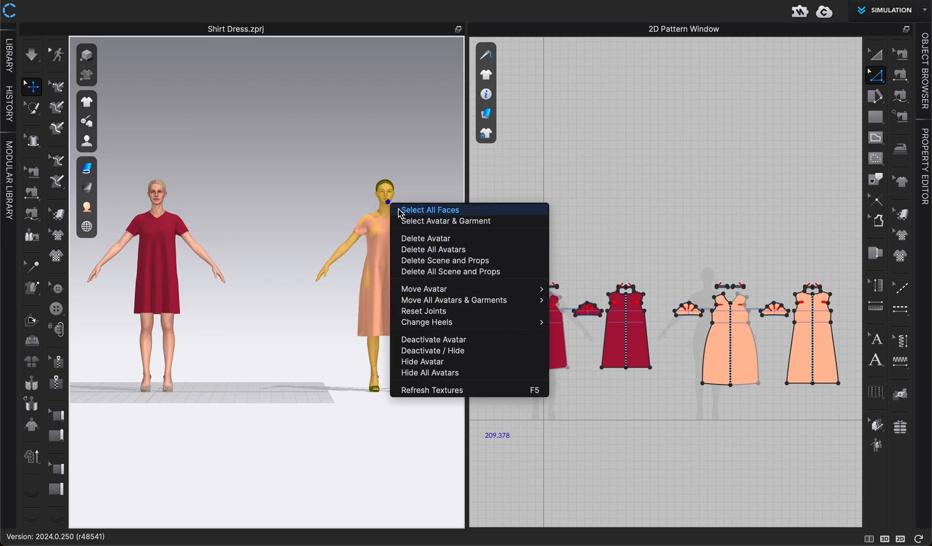
{"action": "left_click", "coordinate": [429, 221]}
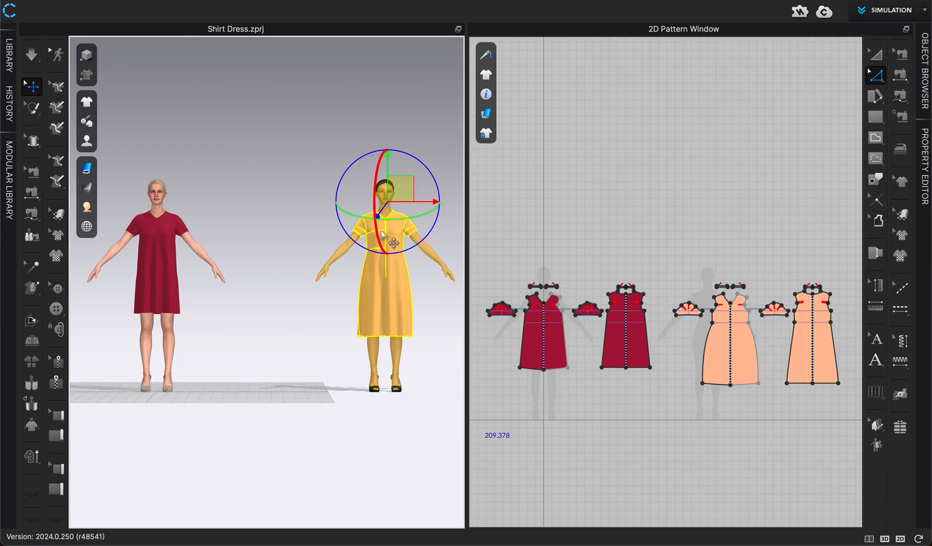
{"action": "mouse_move", "coordinate": [407, 203]}
{"action": "left_mouse_down"}
{"action": "mouse_move", "coordinate": [347, 202]}
{"action": "mouse_move", "coordinate": [409, 202]}
{"action": "left_mouse_up"}
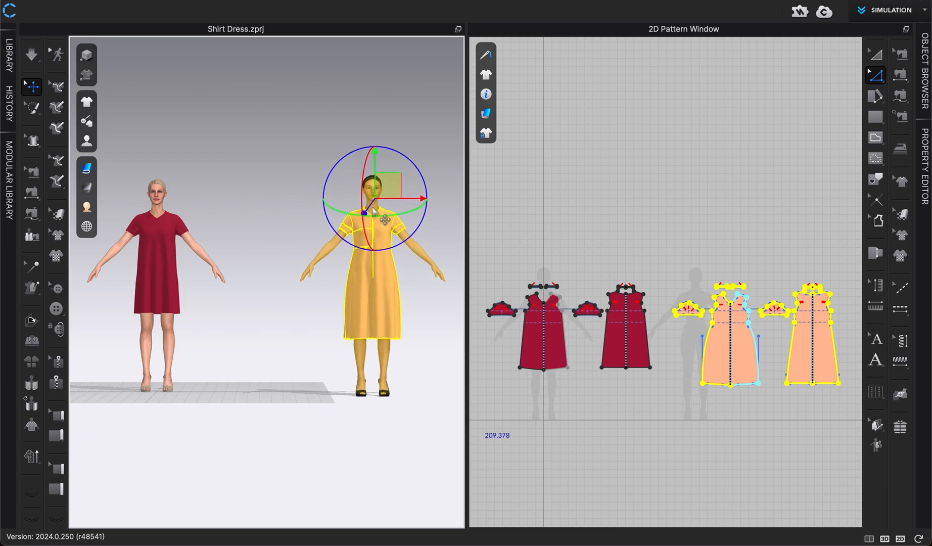
Move the dark-haired avatar with its peach dress closer to the blonde avatar and try pulling the dress off the body.
{"action": "left_click_drag", "start_coordinate": [391, 189], "coordinate": [358, 157]}
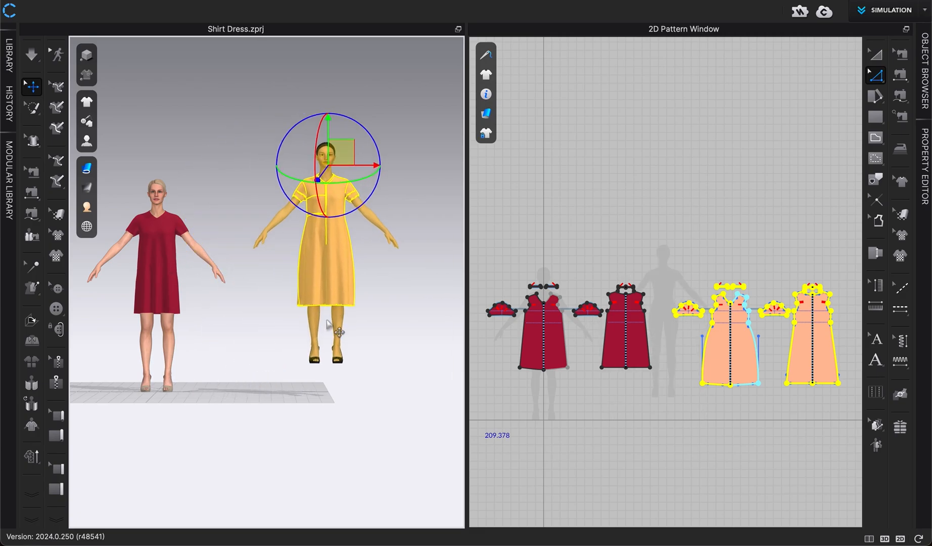
{"action": "left_click_drag", "start_coordinate": [322, 279], "coordinate": [244, 303]}
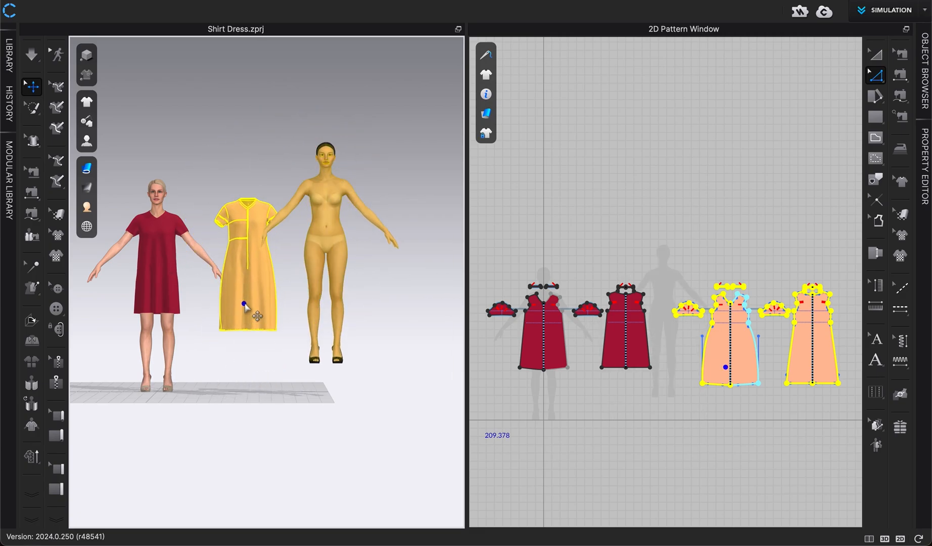
{"action": "left_click", "coordinate": [329, 210]}
{"action": "left_click_drag", "start_coordinate": [252, 277], "coordinate": [259, 123]}
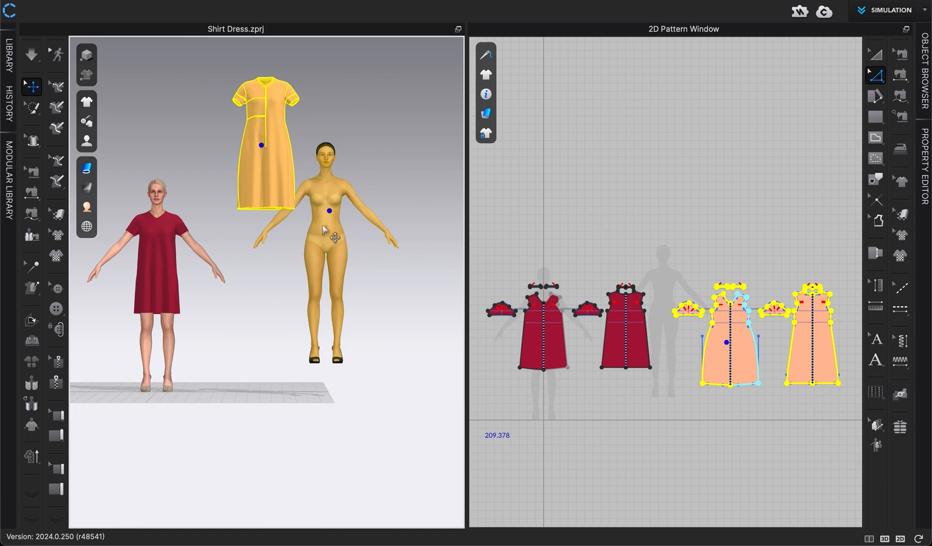
{"action": "left_click", "coordinate": [322, 227]}
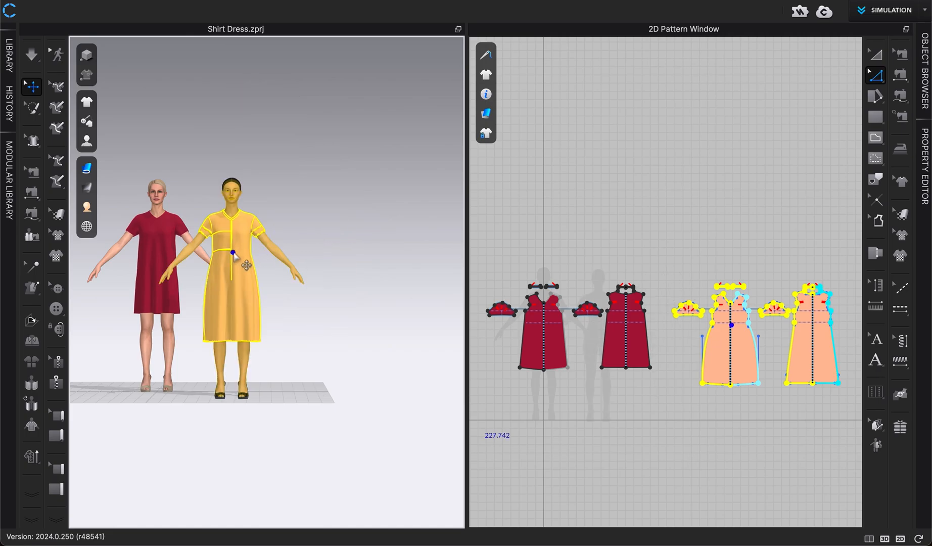
{"action": "left_click", "coordinate": [292, 291]}
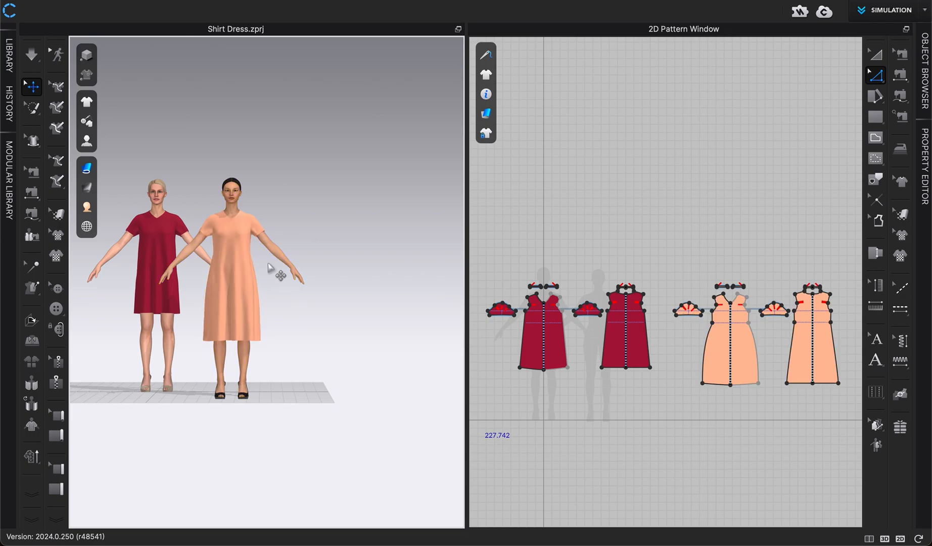
Select the dark-haired avatar together with its peach dress and move both away from the blonde avatar and slightly upward.
{"action": "right_click", "coordinate": [233, 190]}
{"action": "left_click", "coordinate": [264, 207]}
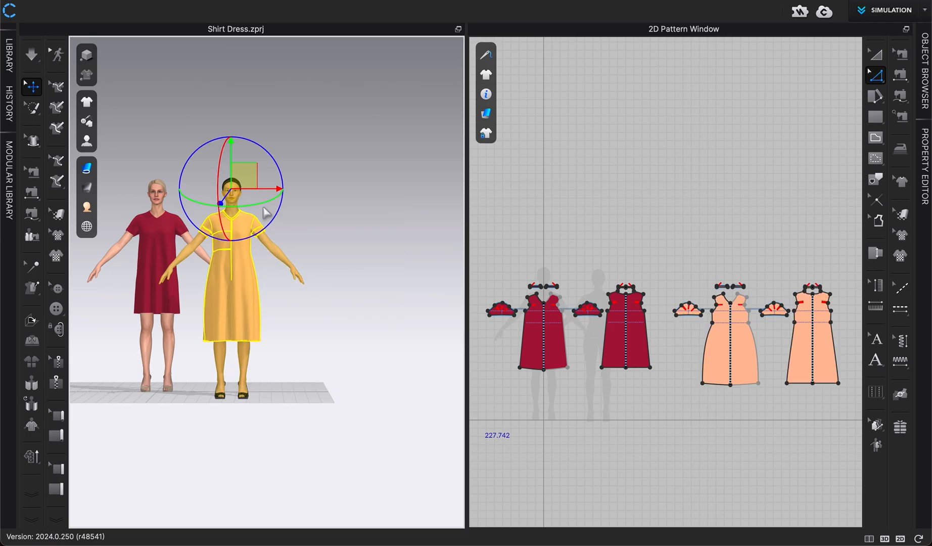
{"action": "left_click_drag", "start_coordinate": [250, 179], "coordinate": [296, 152]}
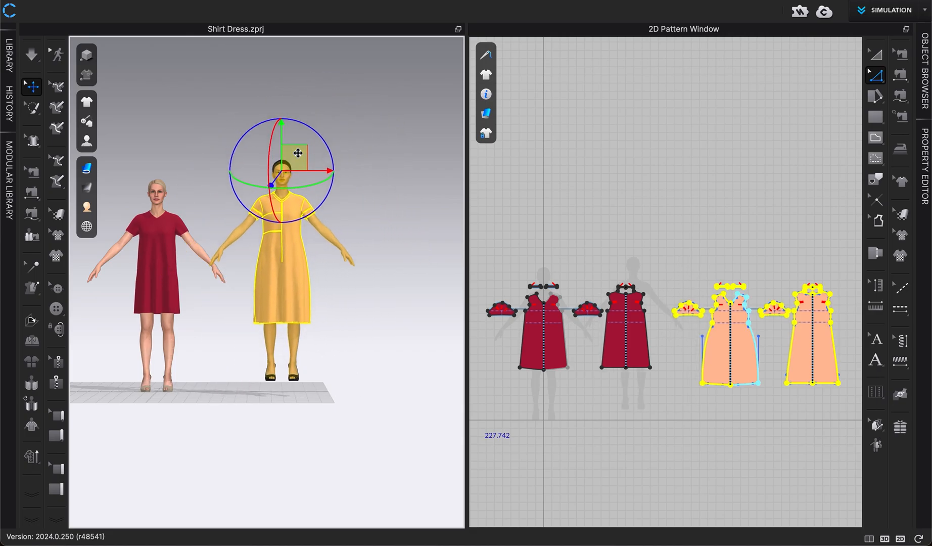
Pull the peach dress off the dark-haired avatar and place it beside her, on the side away from the blonde avatar.
{"action": "left_click_drag", "start_coordinate": [275, 284], "coordinate": [361, 239]}
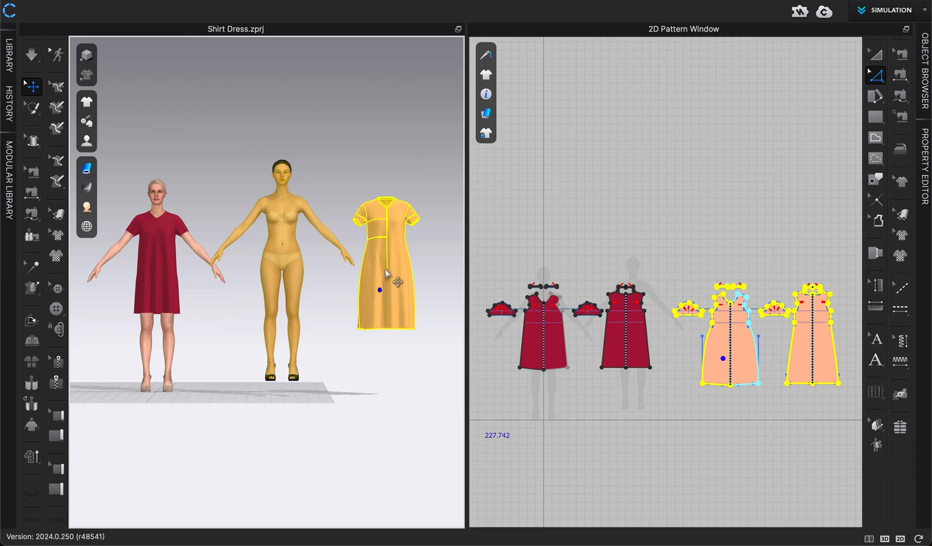
{"action": "key", "text": "ctrl+z"}
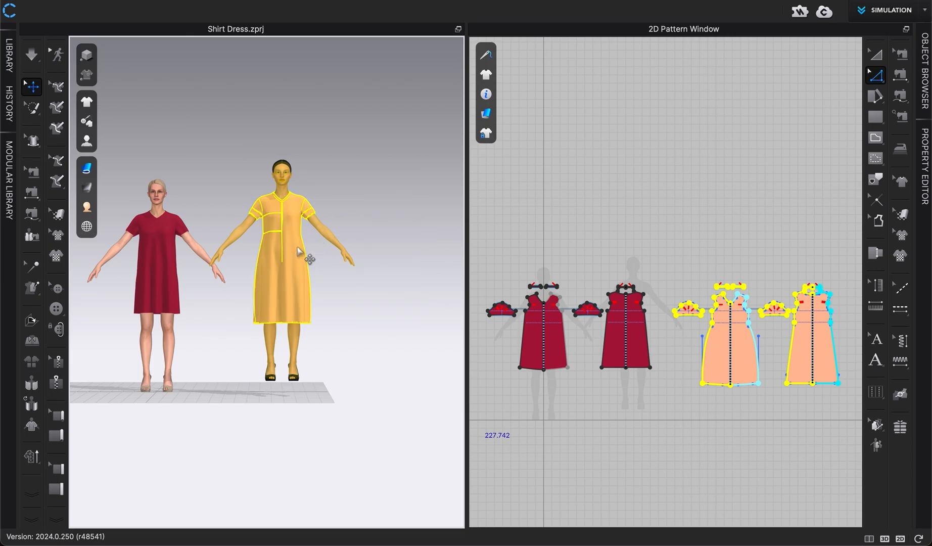
{"action": "right_click", "coordinate": [283, 179]}
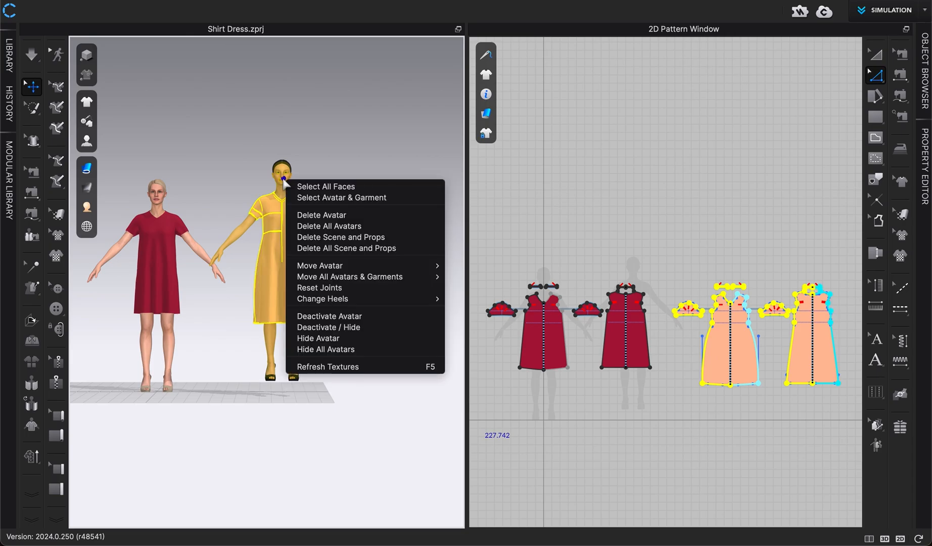
{"action": "left_click", "coordinate": [277, 204]}
{"action": "left_click_drag", "start_coordinate": [275, 257], "coordinate": [398, 256]}
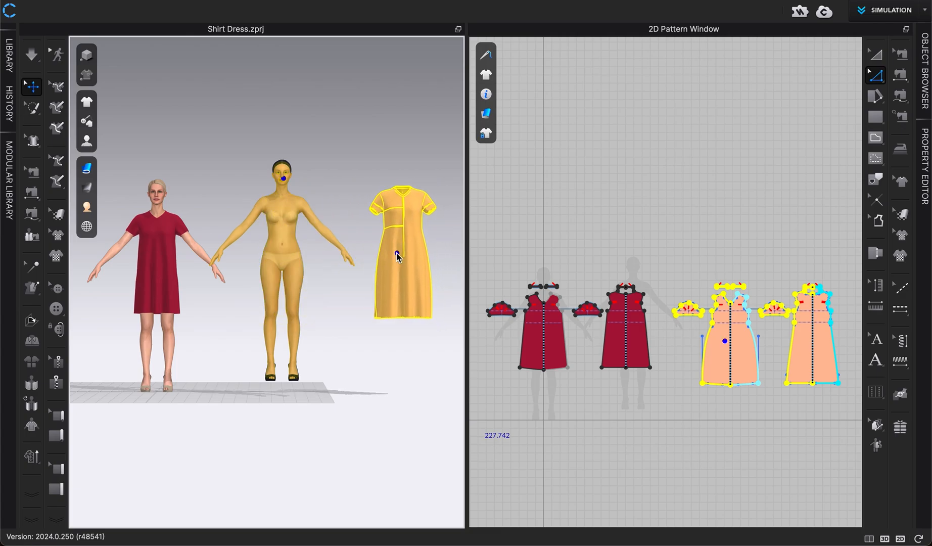
Apply Select Avatar & Garment to the undressed dark-haired avatar, lower it to the floor and move it toward the blonde avatar.
{"action": "left_click", "coordinate": [334, 150]}
{"action": "right_click", "coordinate": [286, 172]}
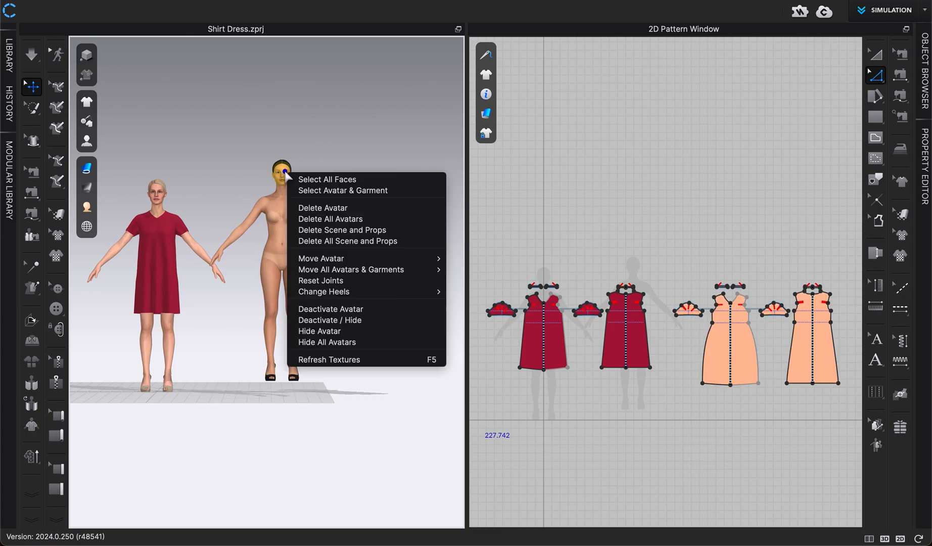
{"action": "left_click", "coordinate": [306, 190]}
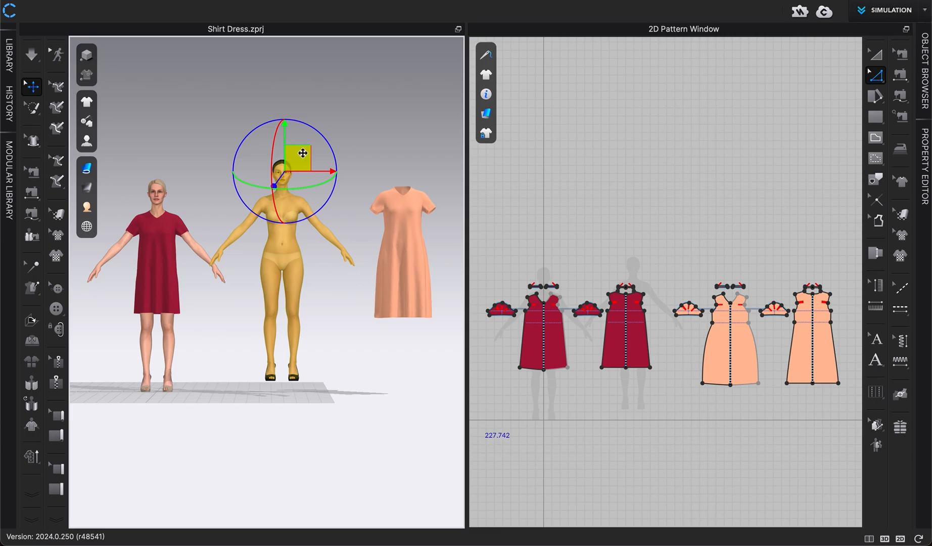
{"action": "left_click_drag", "start_coordinate": [302, 152], "coordinate": [284, 190]}
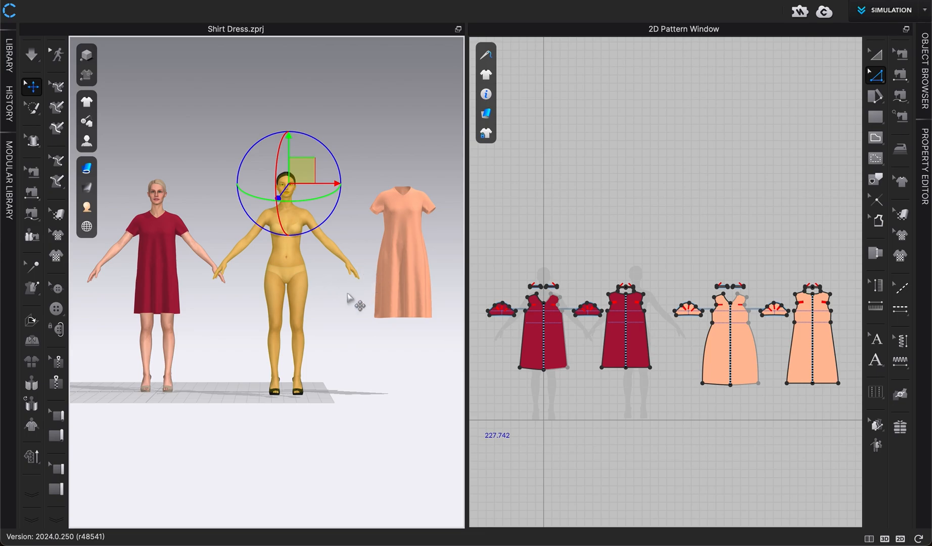
{"action": "left_click_drag", "start_coordinate": [303, 168], "coordinate": [249, 170]}
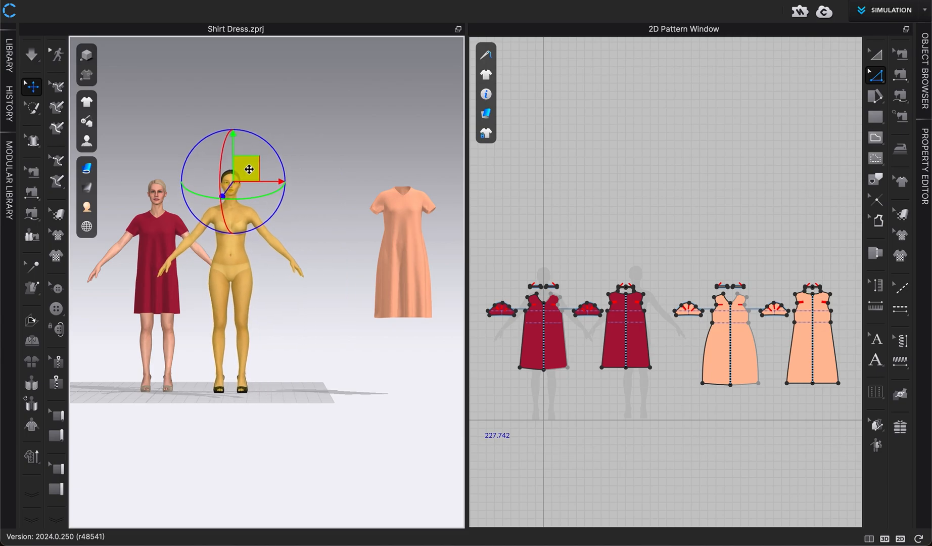
{"action": "left_click", "coordinate": [318, 216]}
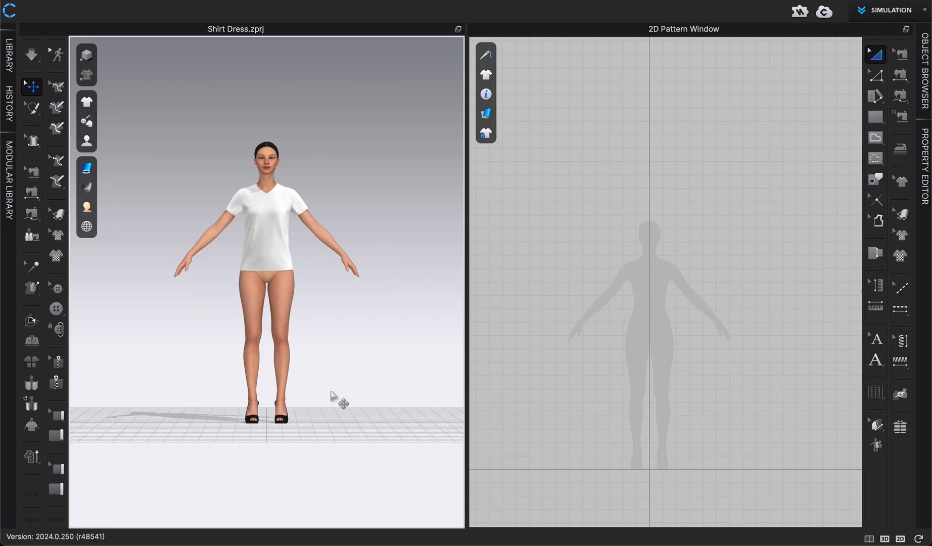
{"action": "scroll", "coordinate": [329, 391], "scroll_direction": "down", "scroll_amount": 2}
{"action": "middle_click_drag", "start_coordinate": [329, 391], "coordinate": [293, 398]}
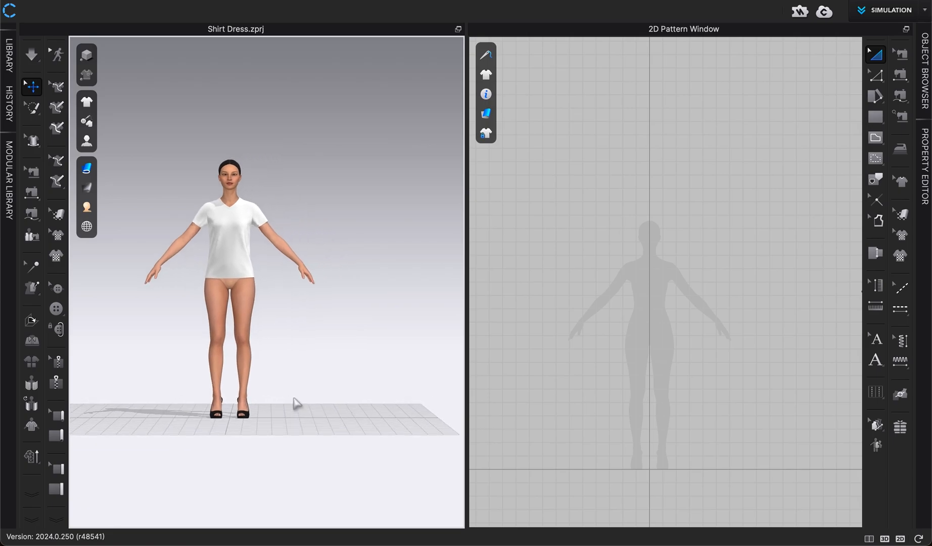